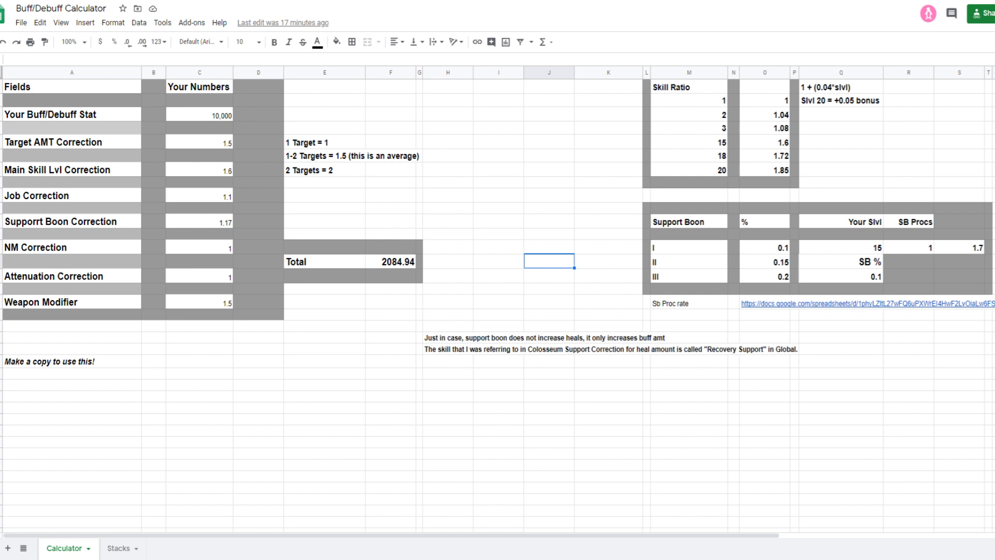
# Step: Examine the Your Buff/Debuff Stat field and its value under Your Numbers
pyautogui.click(206, 115)
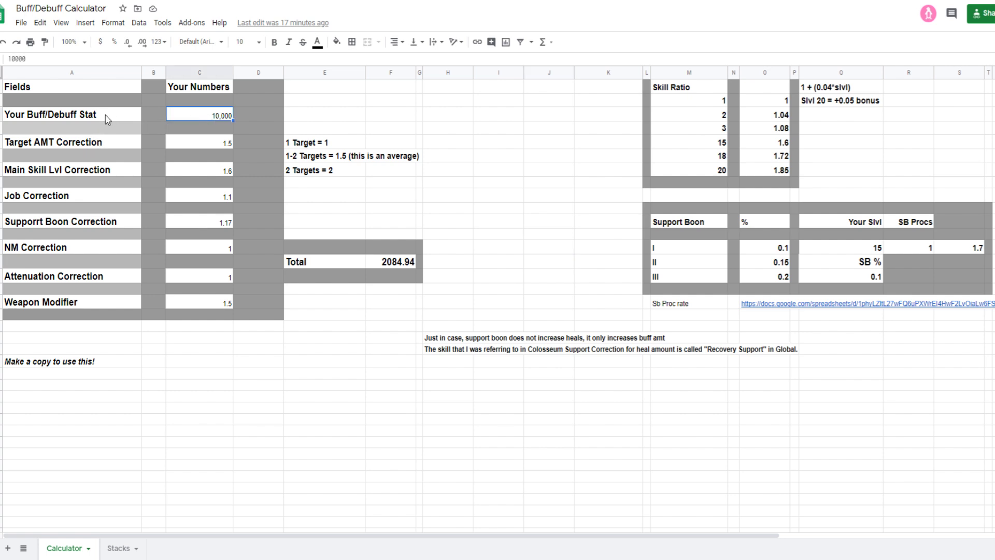
pyautogui.click(104, 115)
pyautogui.click(208, 115)
pyautogui.click(114, 120)
pyautogui.click(204, 119)
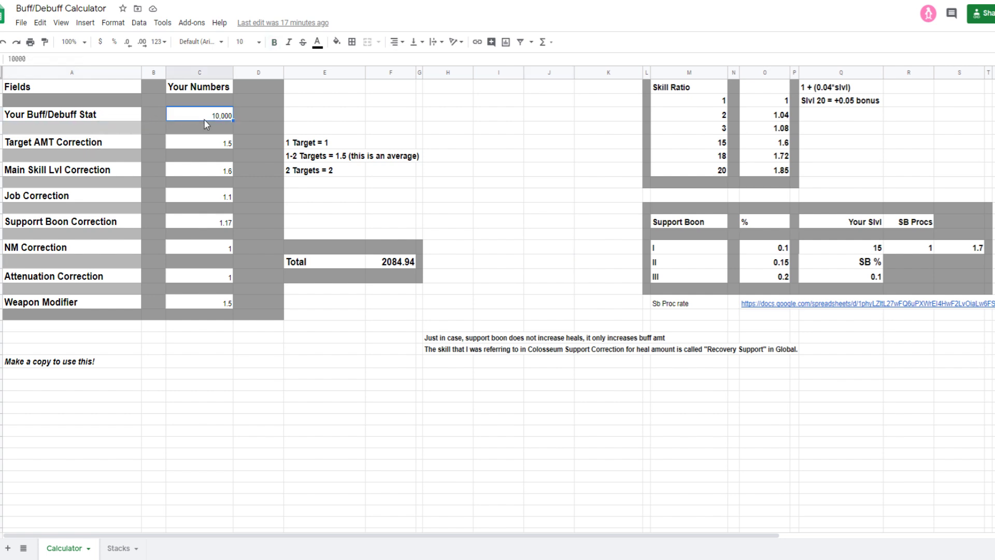
pyautogui.click(120, 119)
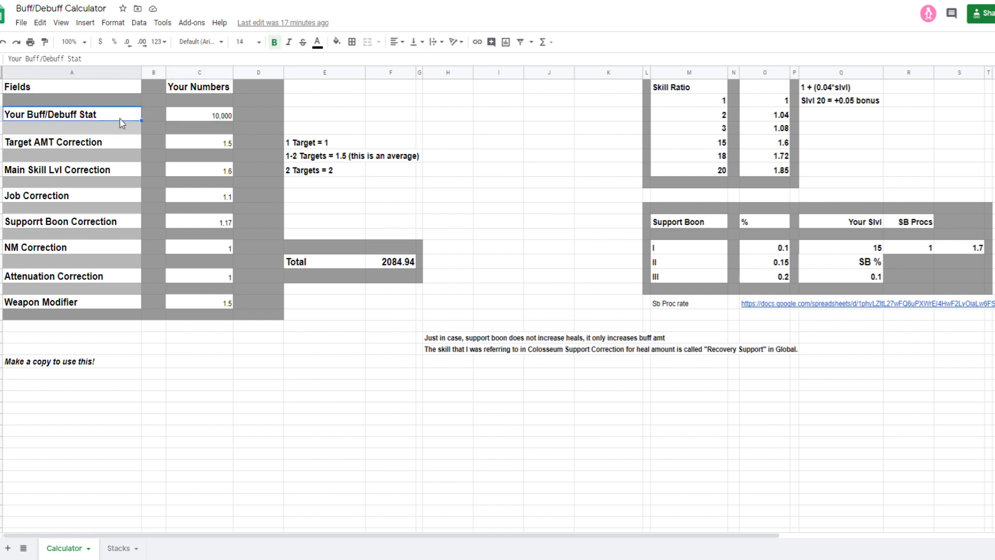
pyautogui.click(210, 120)
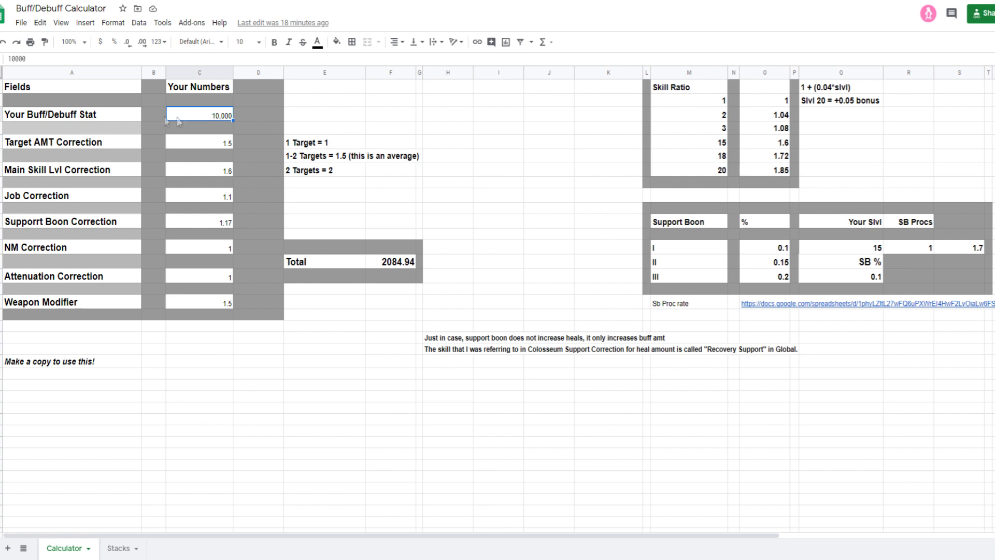
pyautogui.click(120, 122)
pyautogui.click(193, 122)
pyautogui.click(120, 122)
pyautogui.click(193, 122)
# Step: Compare the Target AMT Correction value with the notes for 1 target, 1-2 targets and 2 targets
pyautogui.click(204, 146)
pyautogui.click(107, 147)
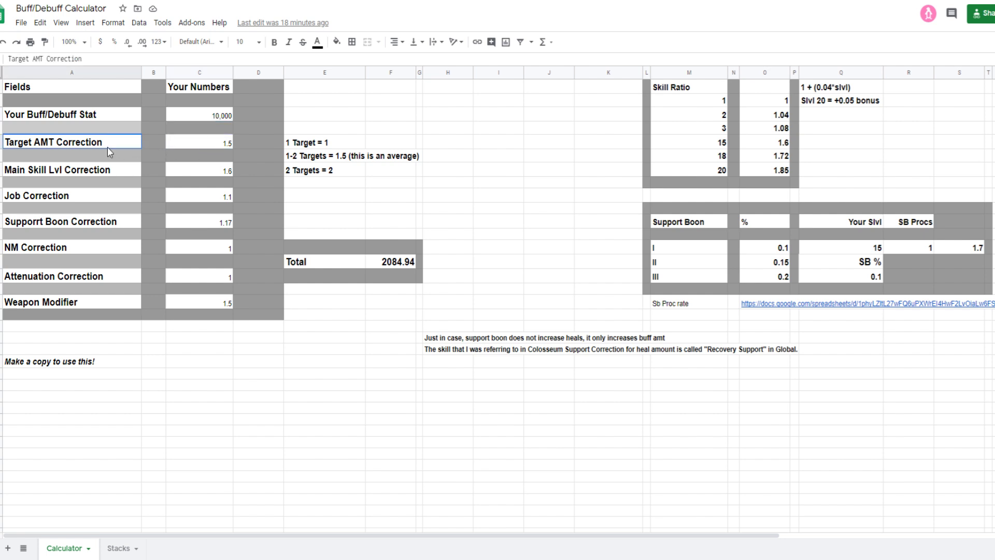
pyautogui.click(202, 143)
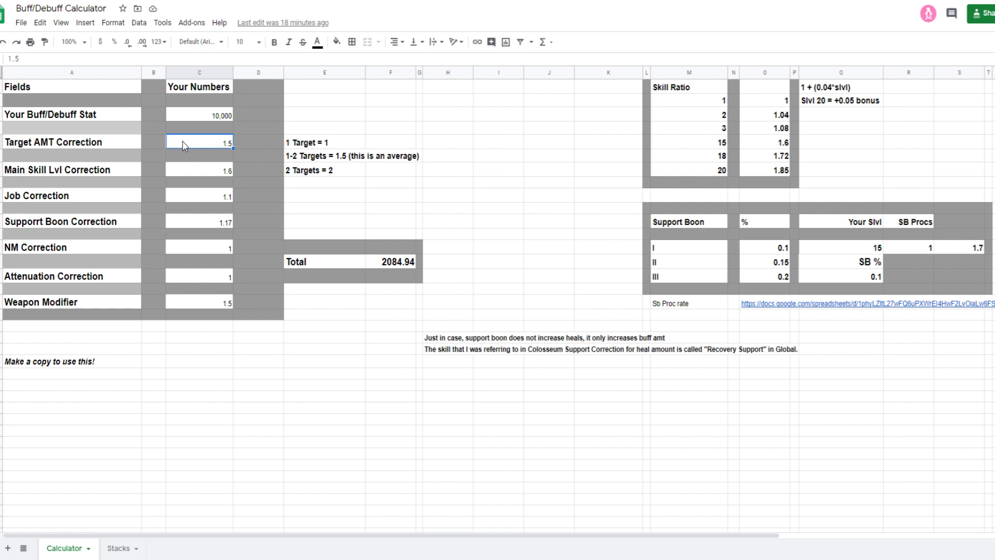
pyautogui.click(299, 146)
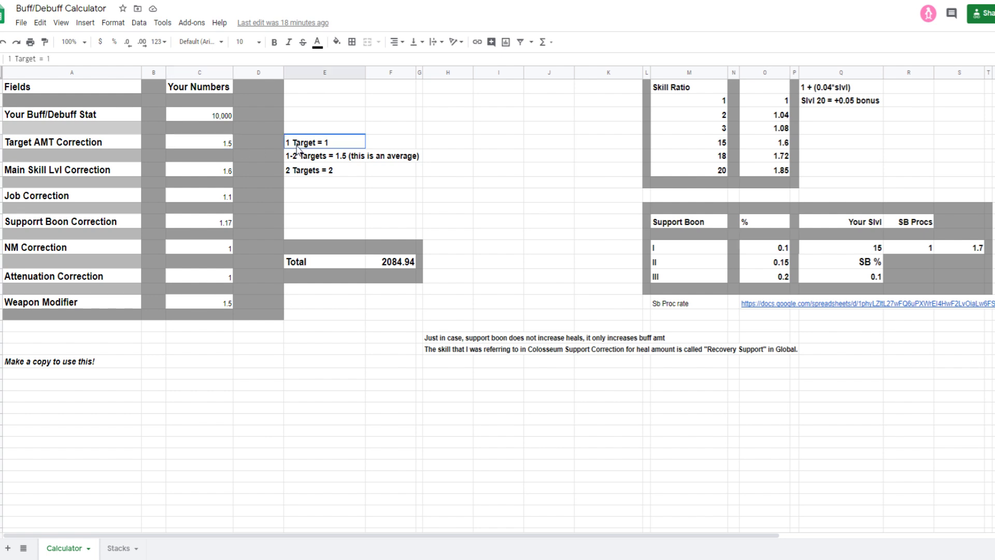
pyautogui.click(223, 147)
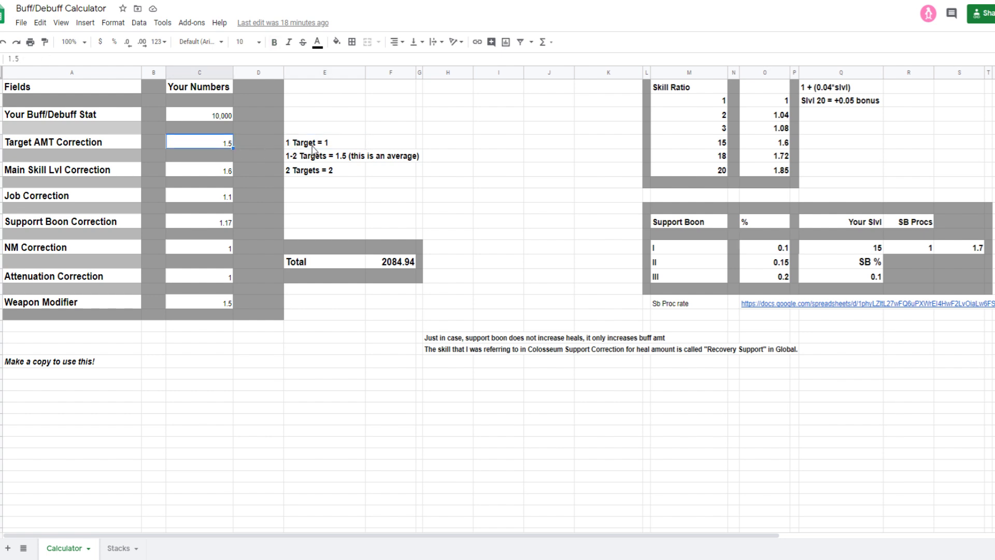
pyautogui.click(311, 173)
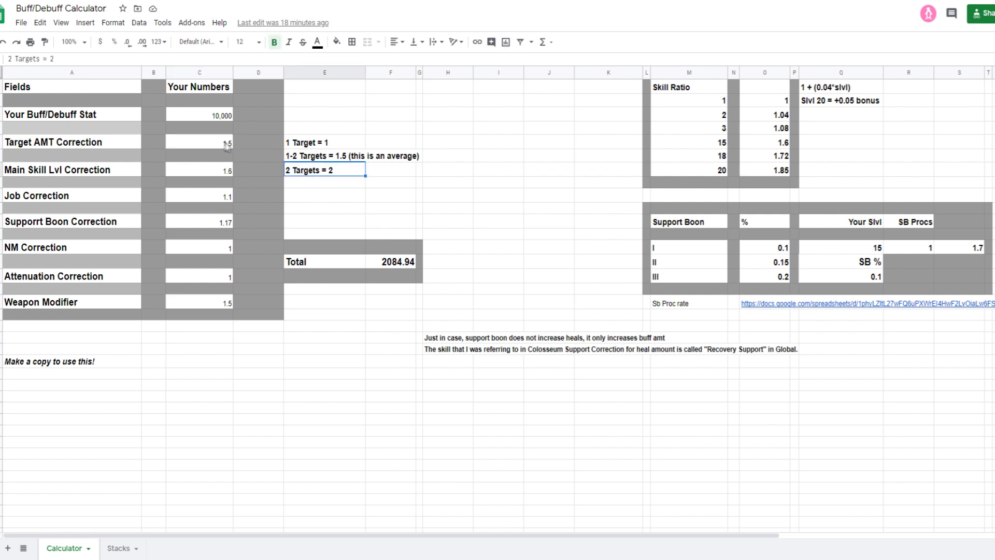
pyautogui.click(222, 147)
pyautogui.click(322, 162)
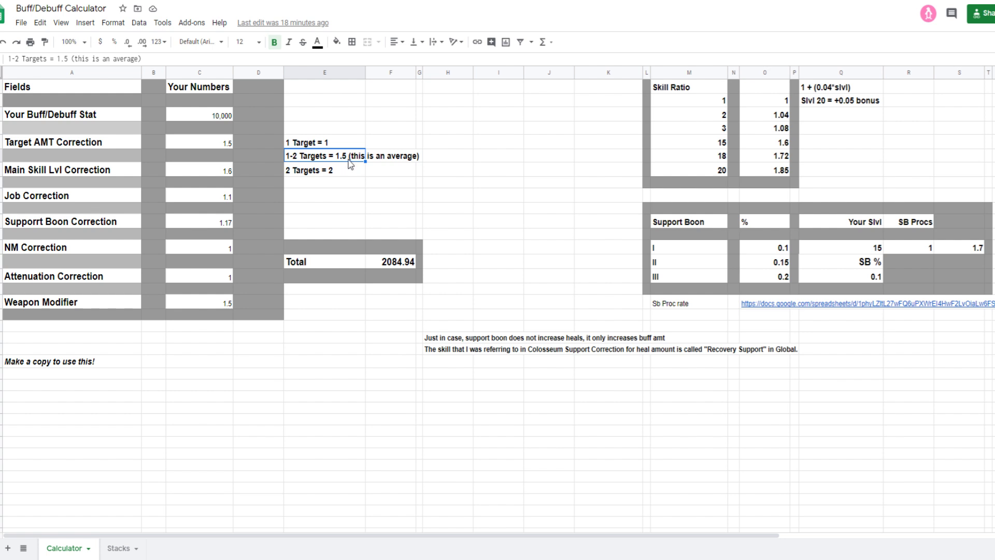
pyautogui.click(216, 145)
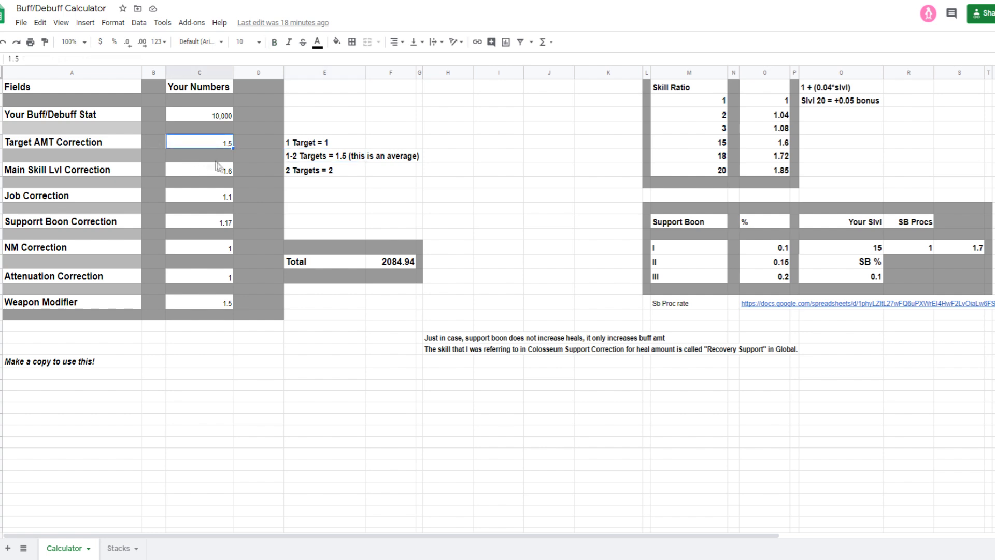
# Step: Check the Main Skill Lvl Correction against the Skill Ratio table, and review the Job Correction value
pyautogui.click(198, 171)
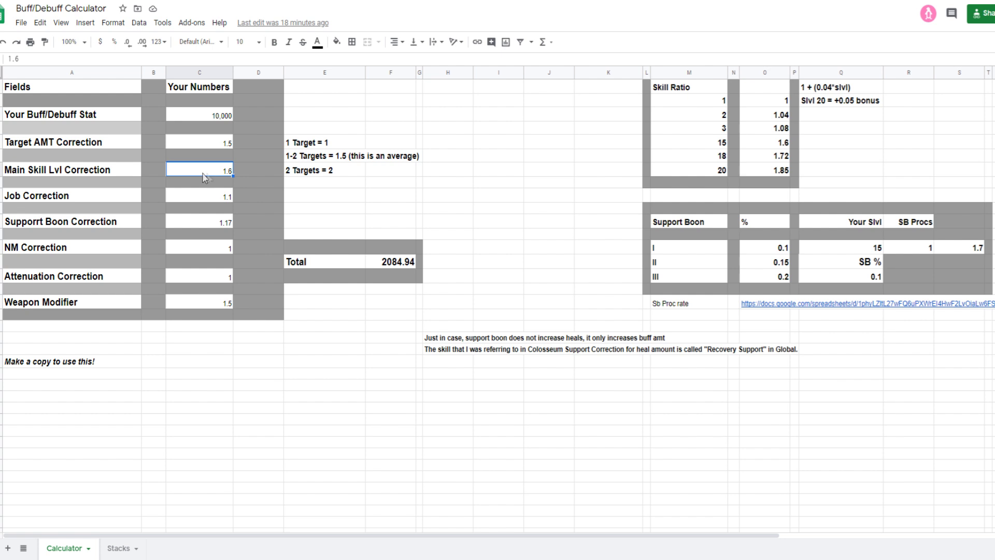
pyautogui.click(762, 115)
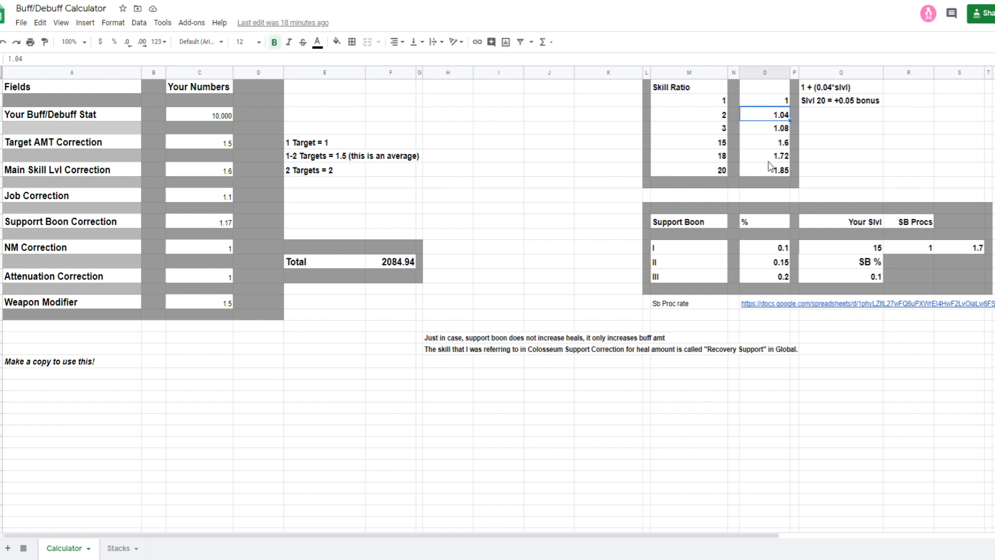
pyautogui.click(763, 144)
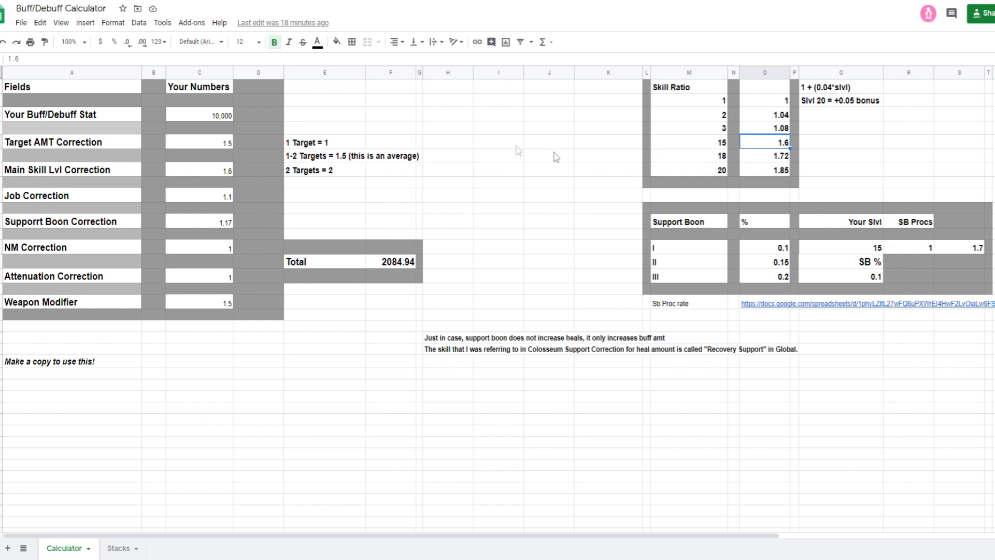
pyautogui.click(450, 144)
pyautogui.click(89, 194)
pyautogui.click(207, 202)
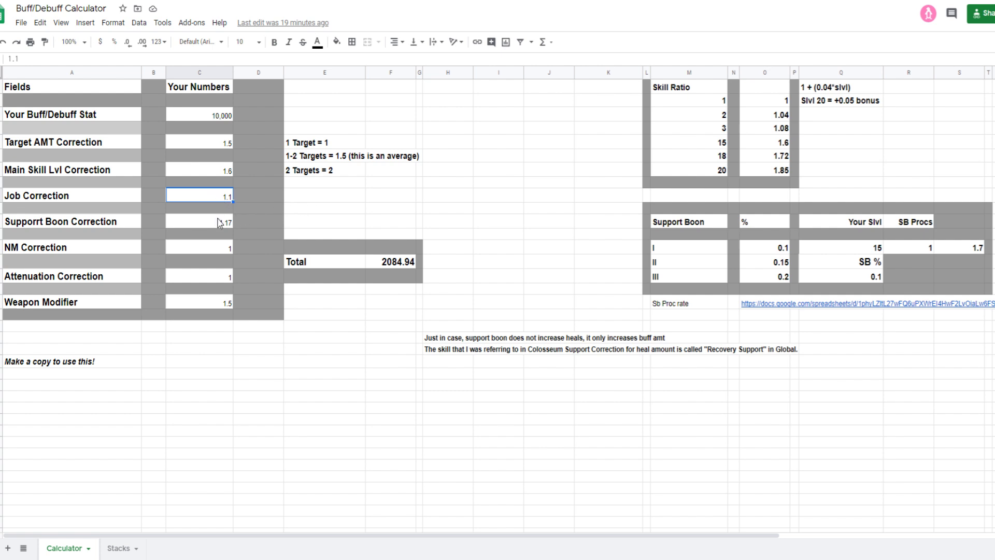
# Step: Inspect the Support Boon Correction formula and preview the spreadsheet linked beside Sb Proc rate
pyautogui.click(193, 223)
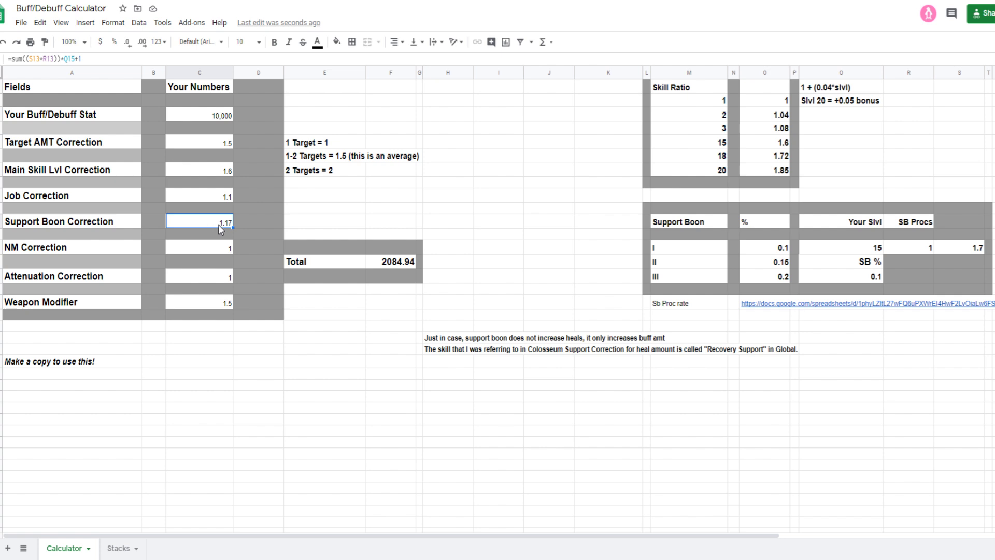
pyautogui.click(767, 305)
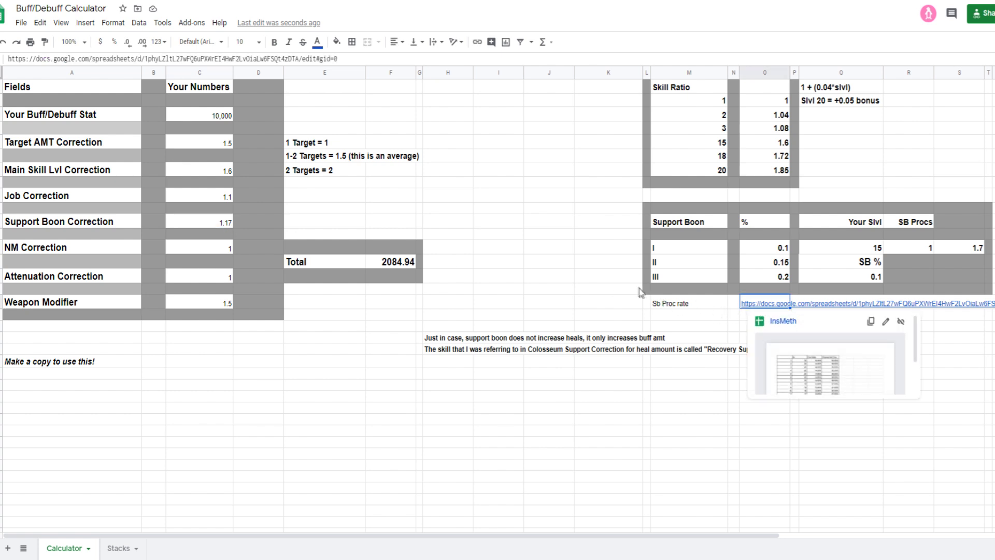
pyautogui.click(633, 292)
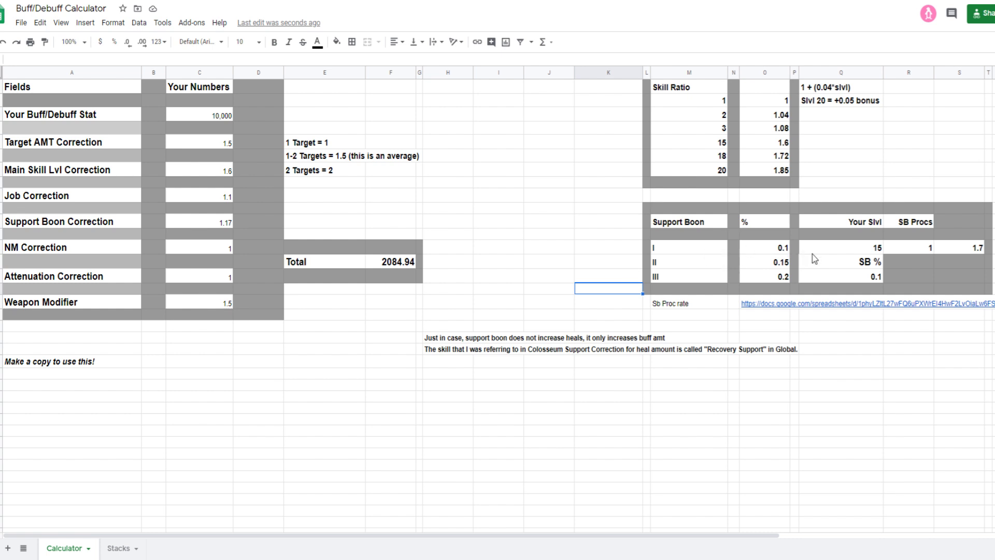
# Step: Set the Your Slvl value in the Support Boon table to 1
pyautogui.click(858, 250)
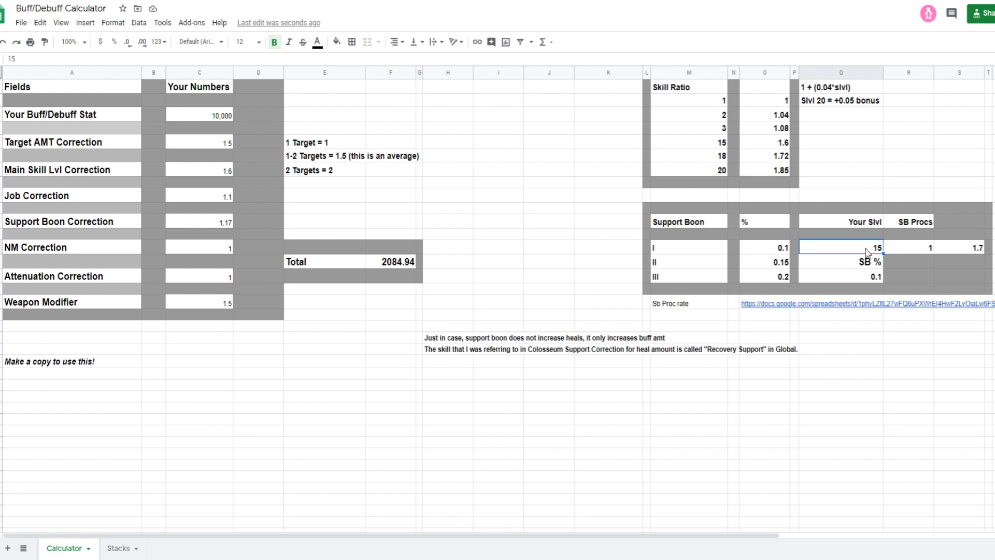
pyautogui.doubleClick(875, 248)
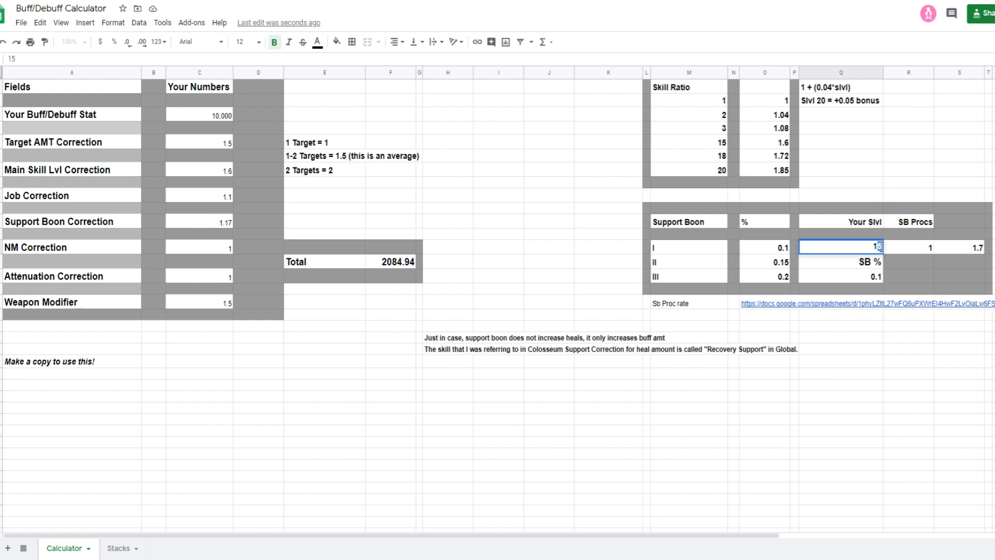
pyautogui.press('BackSpace')
pyautogui.click(921, 251)
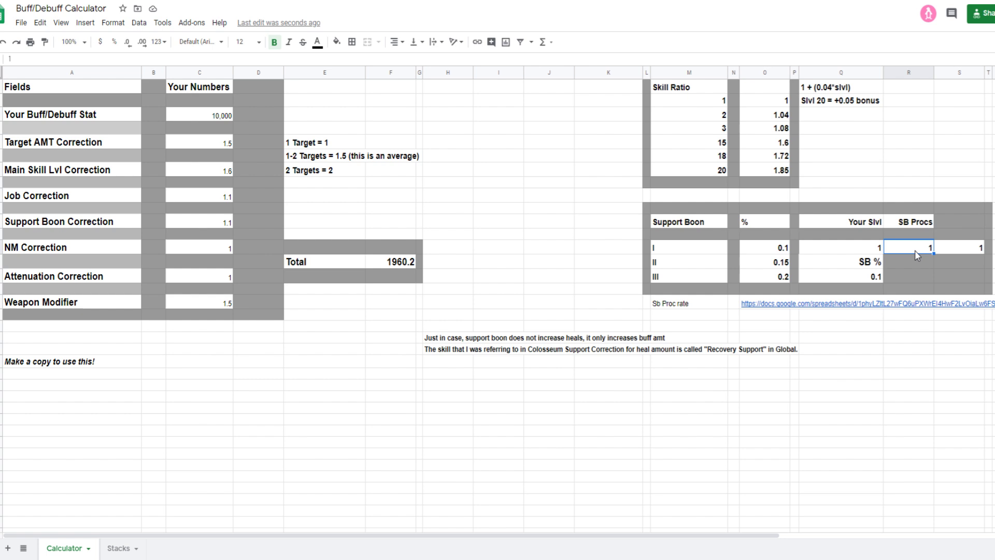
# Step: Inspect the formula beside SB Procs, and replace the SB % value with the Support Boon II percentage, 0.15
pyautogui.click(965, 253)
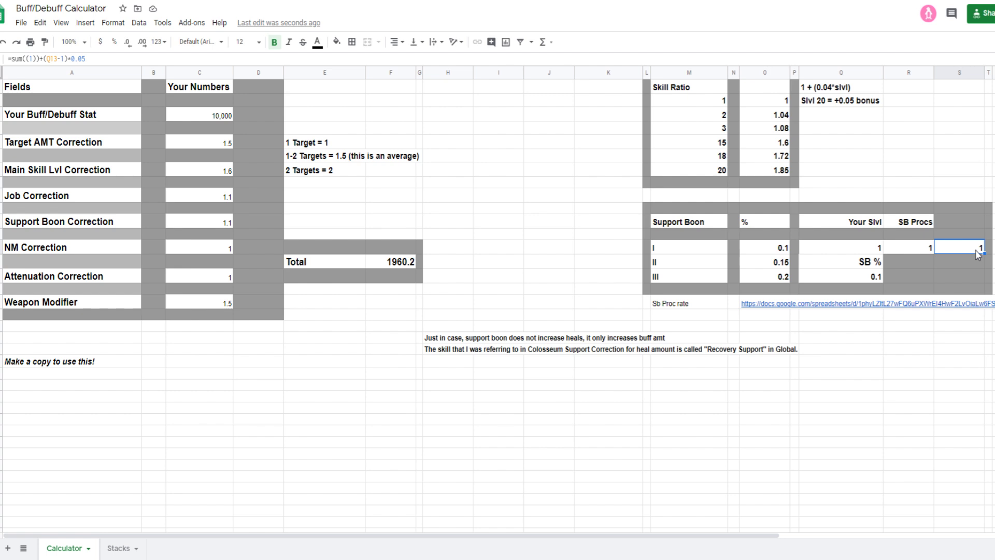
pyautogui.click(873, 278)
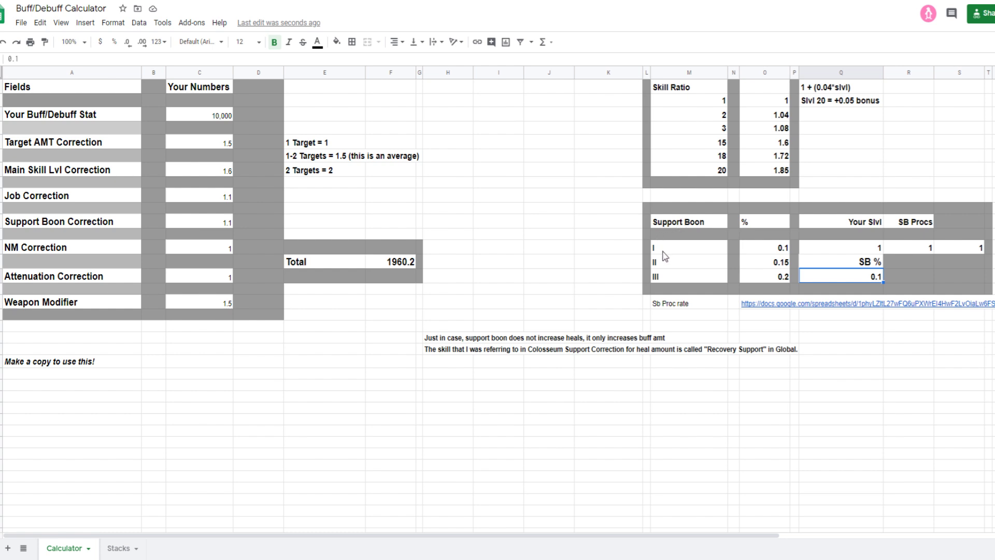
pyautogui.click(772, 263)
pyautogui.hotkey('ctrl', 'c')
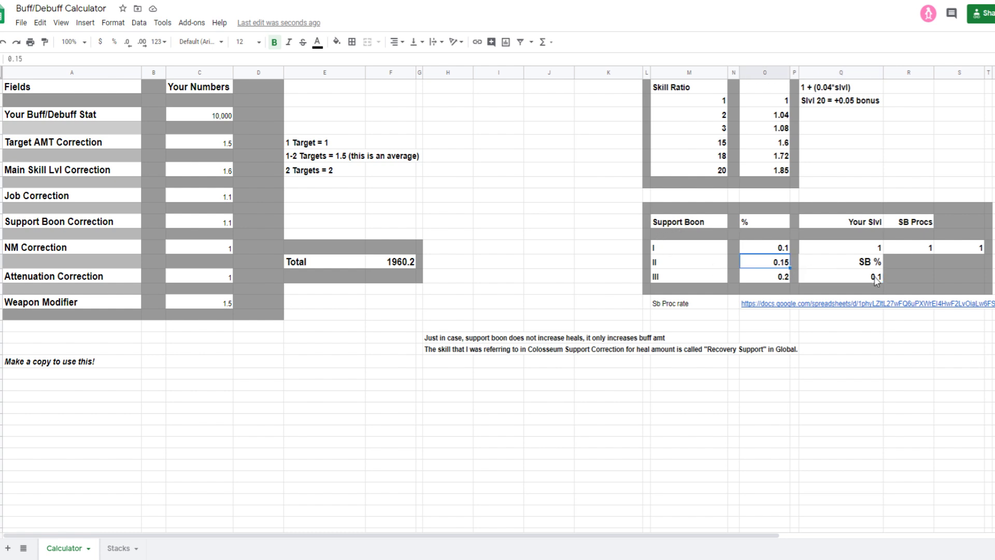
pyautogui.click(852, 276)
pyautogui.hotkey('ctrl', 'v')
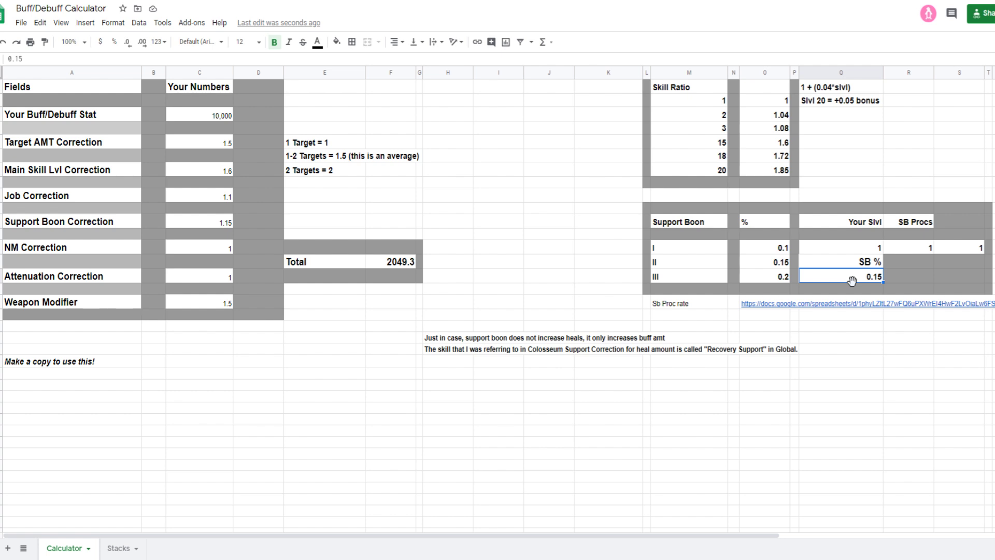
pyautogui.click(881, 336)
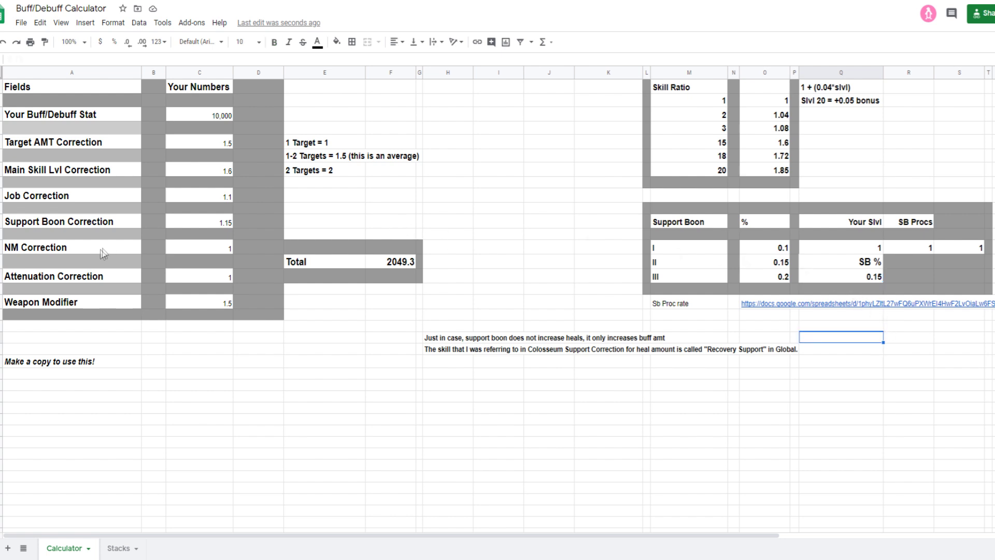
# Step: Review the NM Correction and Attenuation Correction values
pyautogui.click(194, 250)
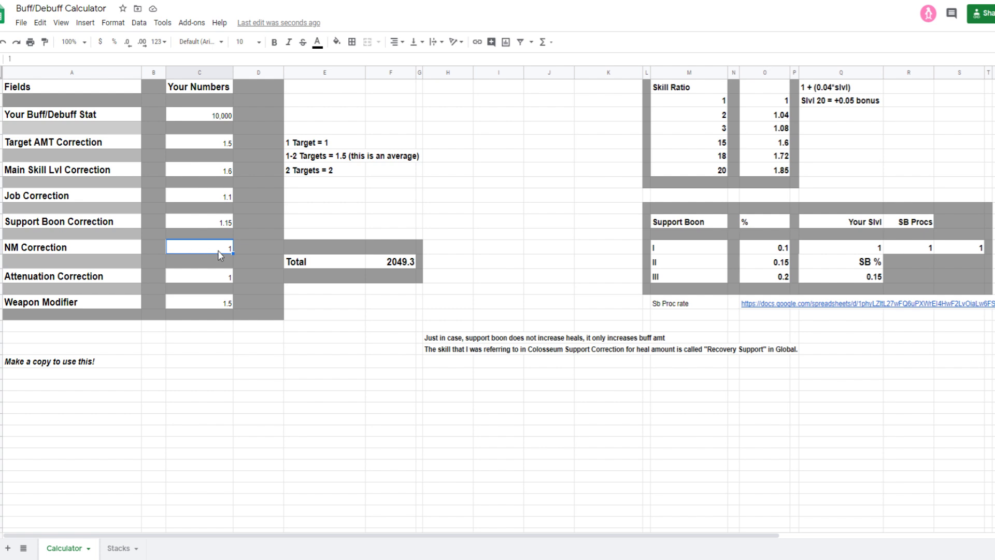
pyautogui.click(116, 278)
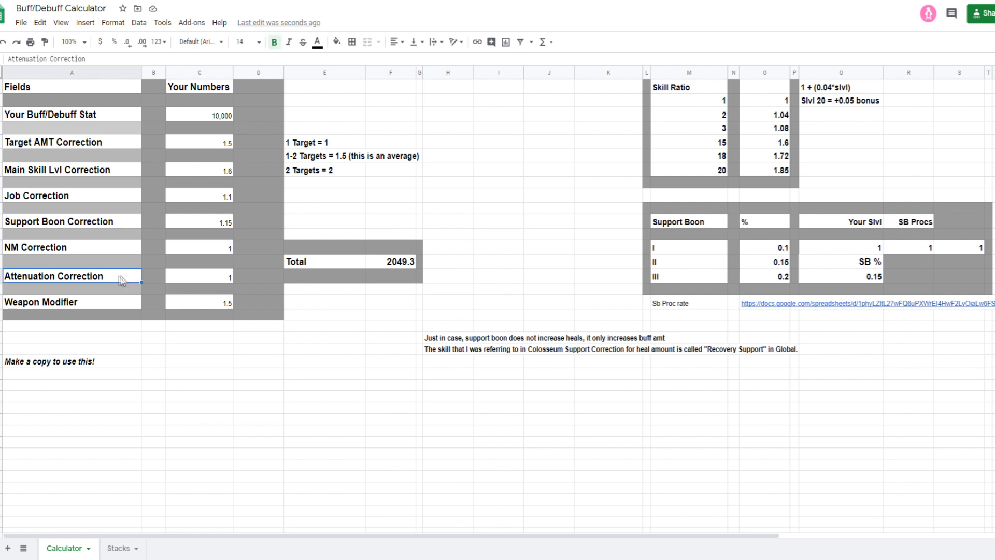
pyautogui.click(203, 278)
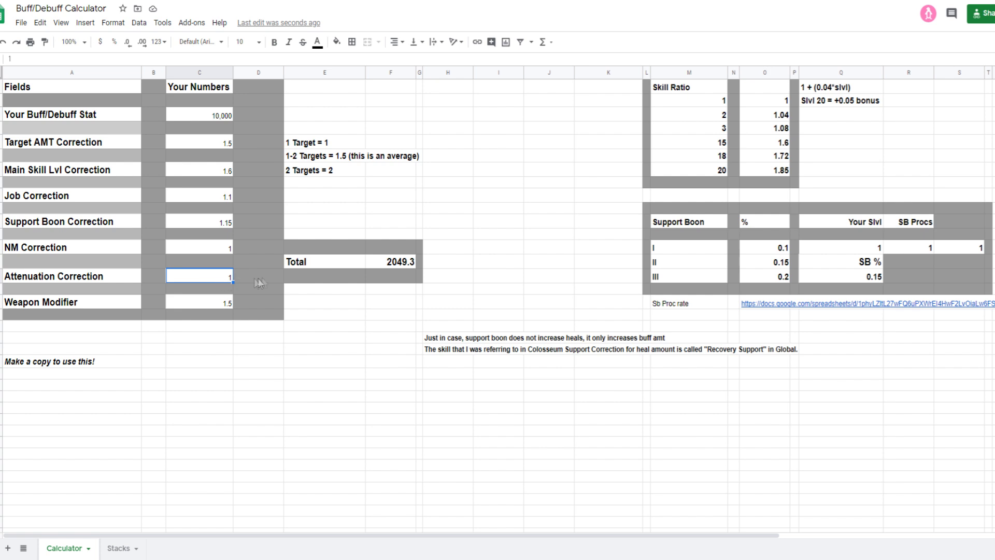
# Step: Examine the Total formula and the Weapon Modifier value
pyautogui.click(400, 266)
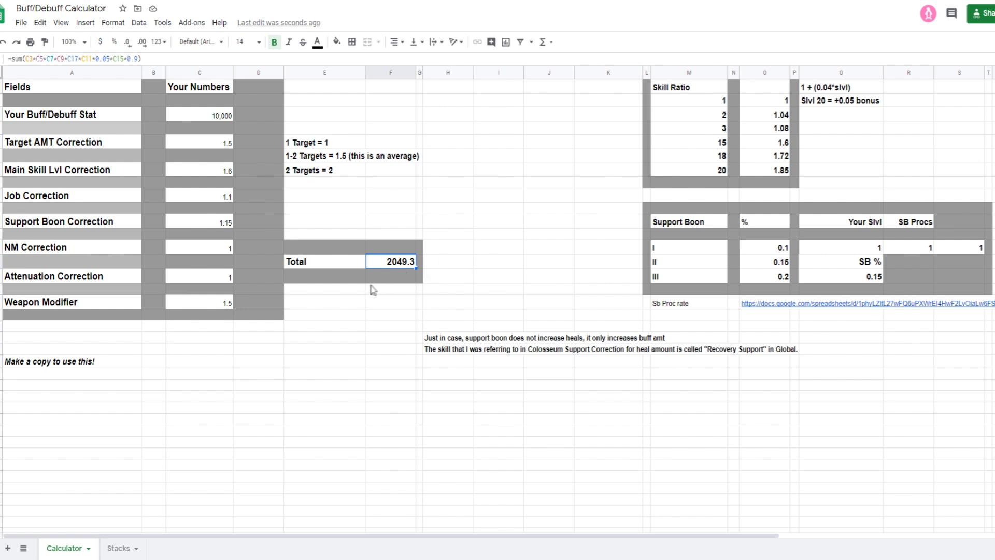
pyautogui.click(116, 307)
pyautogui.click(202, 306)
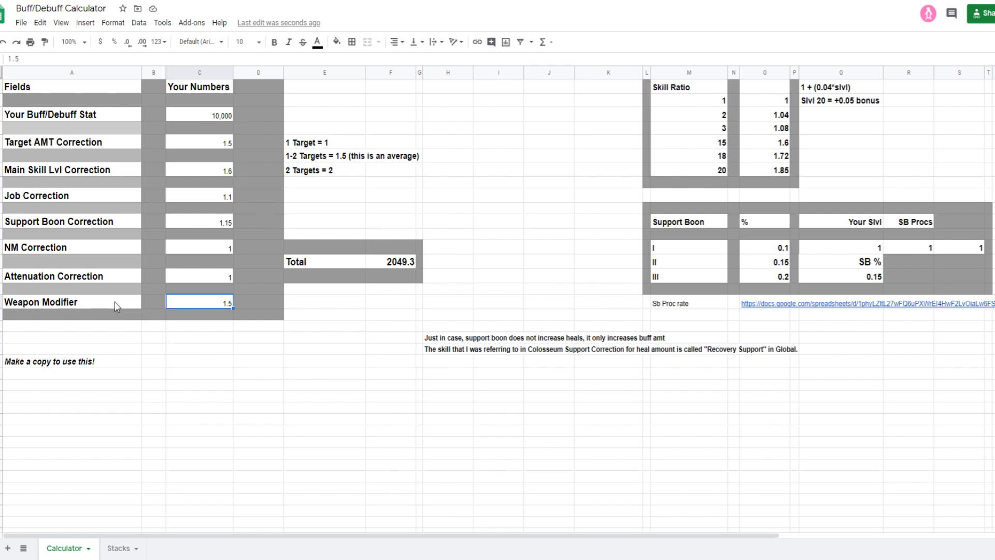
pyautogui.click(117, 306)
pyautogui.click(194, 309)
pyautogui.click(398, 268)
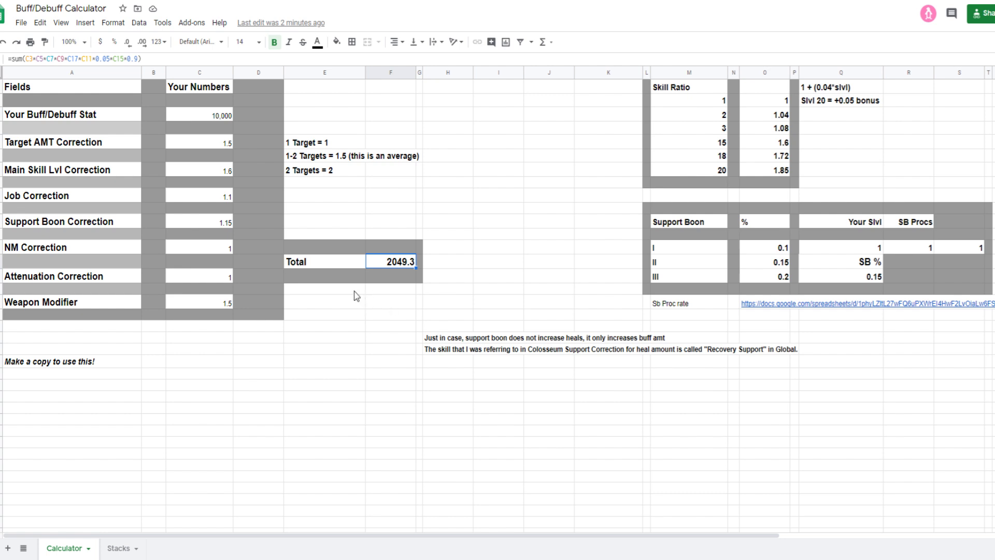
# Step: View the buff and debuff stack tables and charts on the Stacks sheet, rechecking the Calculator sheet's Total in between
pyautogui.click(117, 547)
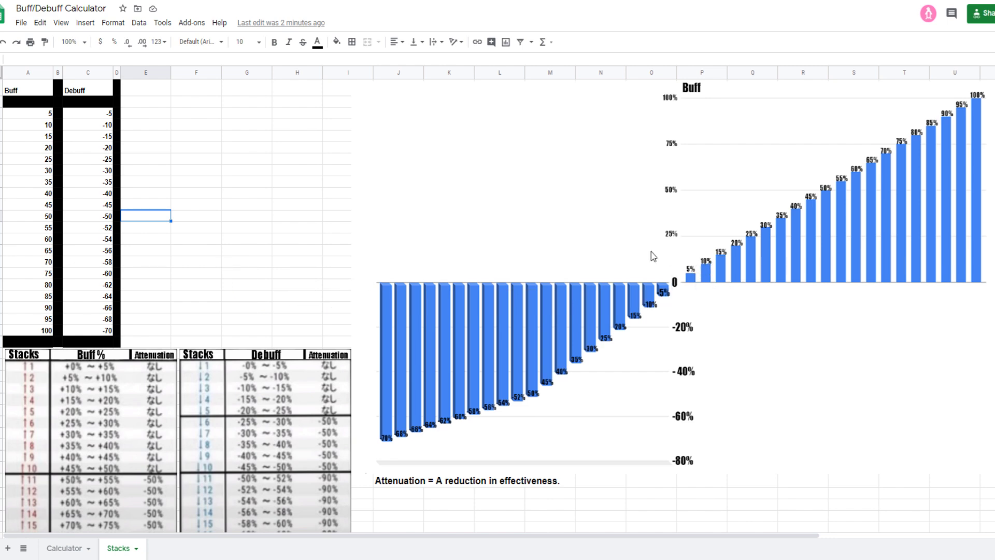
pyautogui.click(62, 549)
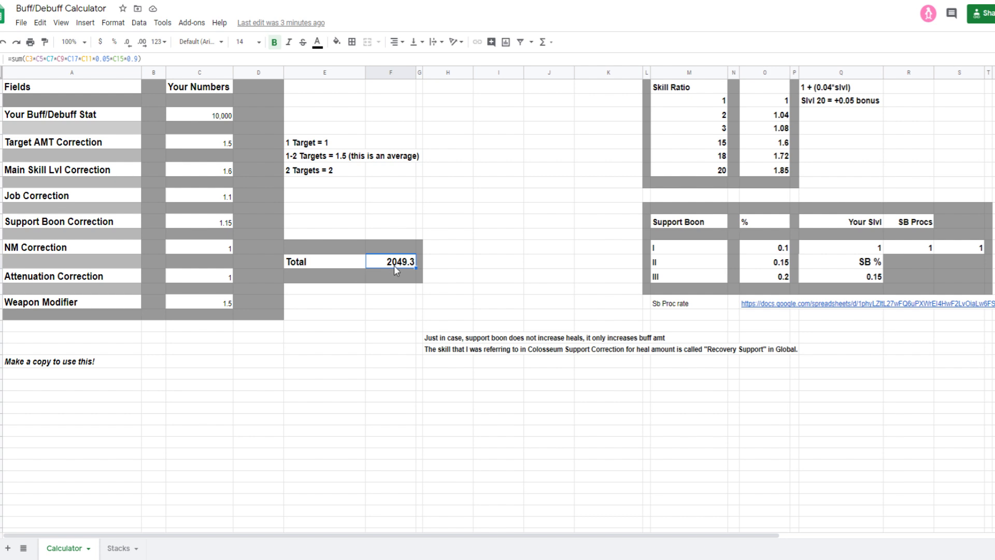
pyautogui.click(118, 548)
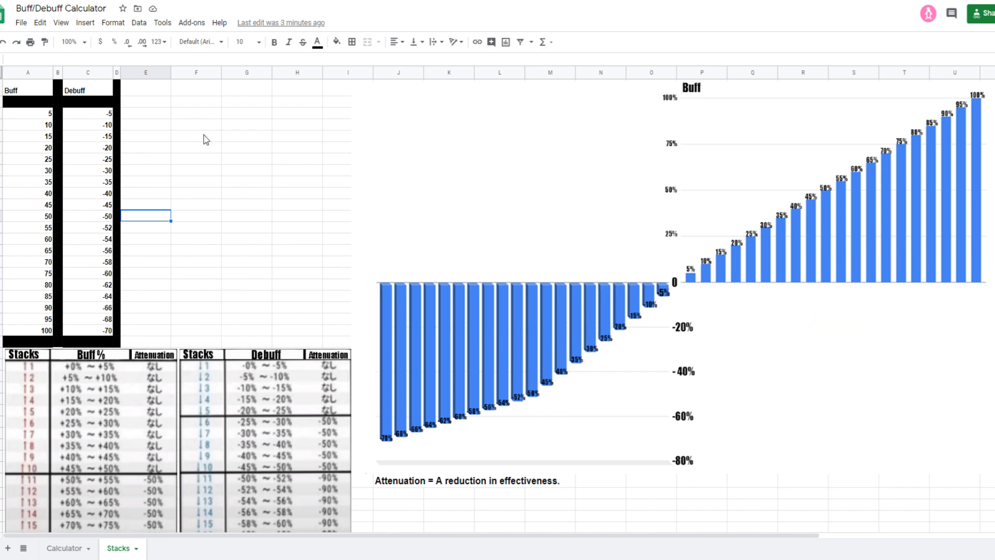
# Step: Read the attenuation definition below the debuff chart, and examine the attenuation ranges in the Buff % and Debuff stack tables
pyautogui.scroll(-3, 206, 142)
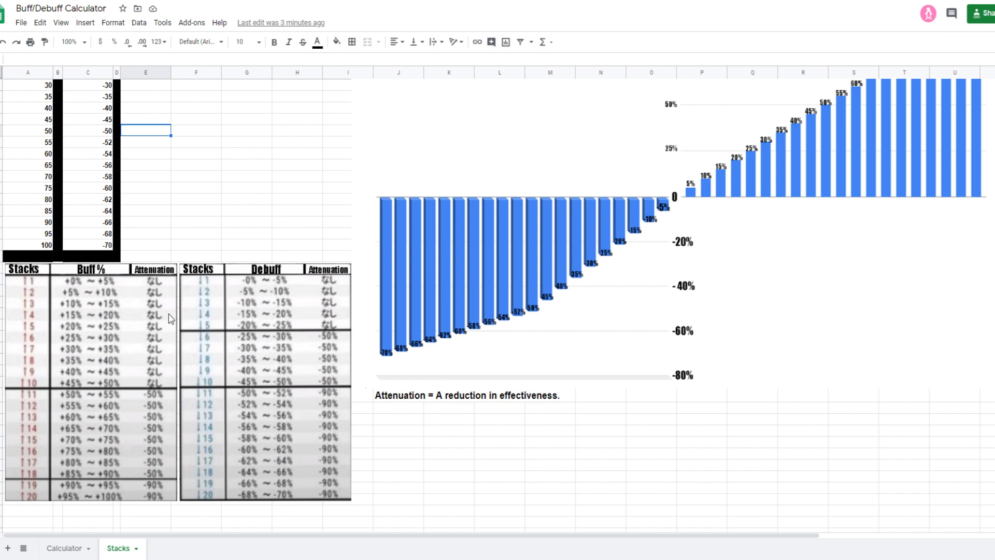
pyautogui.click(435, 401)
pyautogui.click(404, 402)
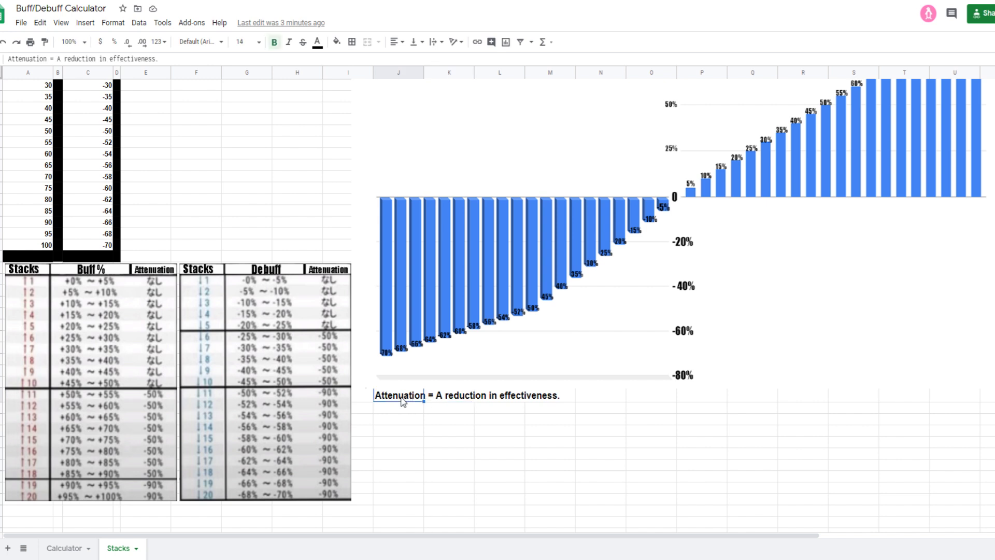
pyautogui.click(451, 401)
pyautogui.click(501, 402)
pyautogui.click(535, 403)
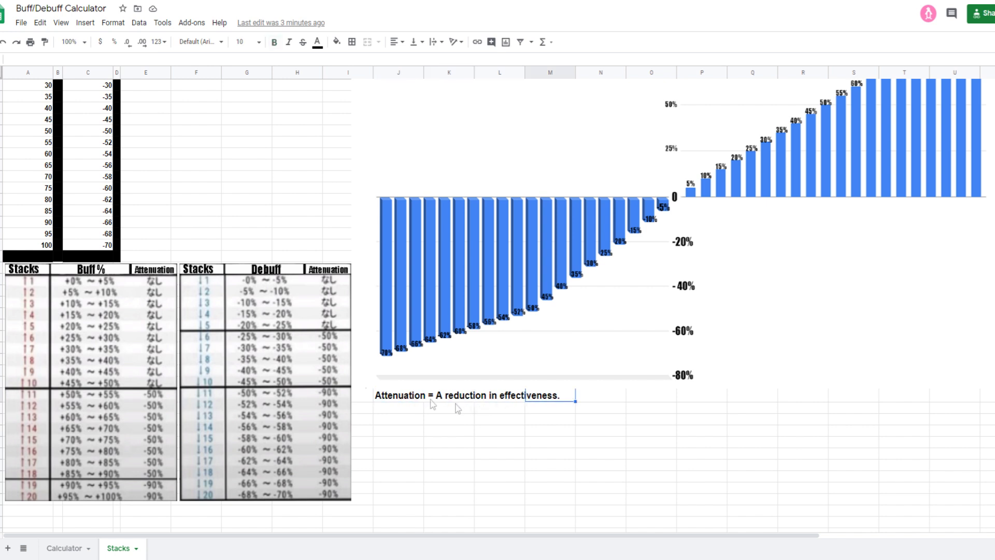
pyautogui.click(159, 395)
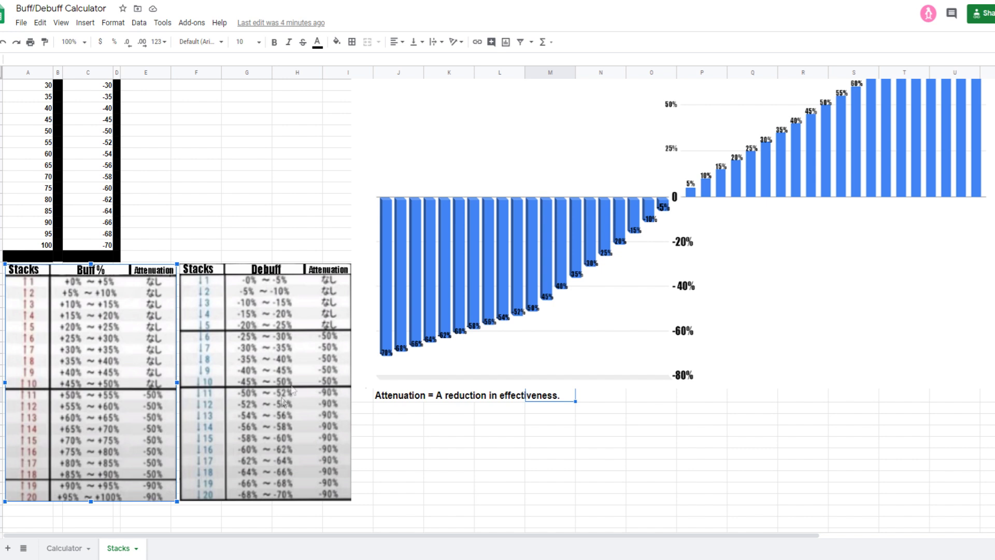
pyautogui.click(308, 303)
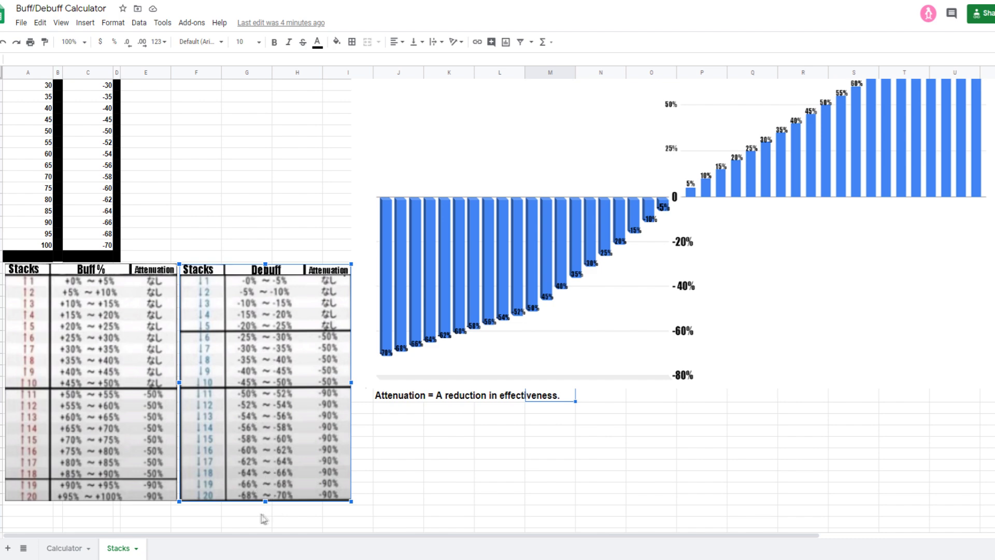
# Step: Examine the combined buff and debuff bar chart on the Stacks sheet
pyautogui.scroll(2, 482, 471)
pyautogui.scroll(1, 482, 471)
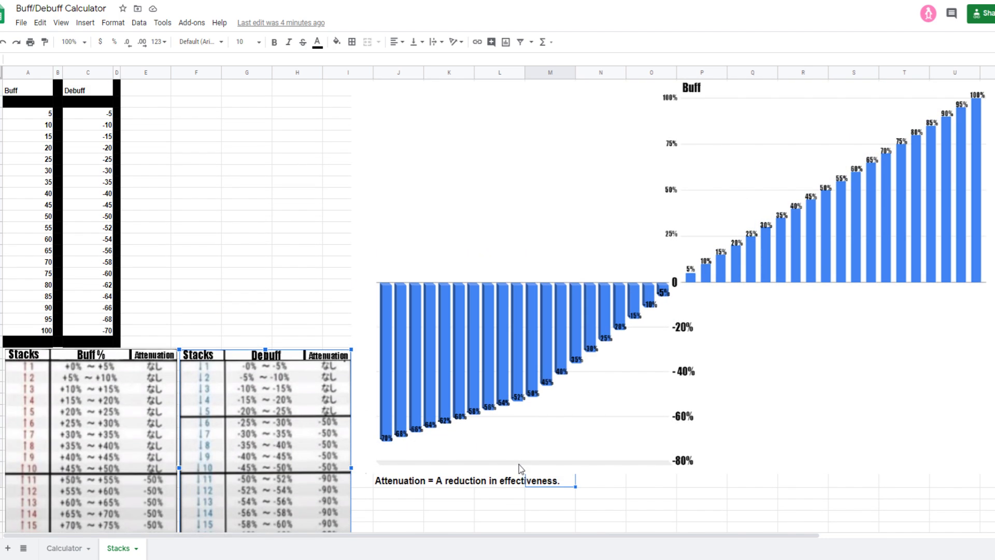
pyautogui.click(598, 393)
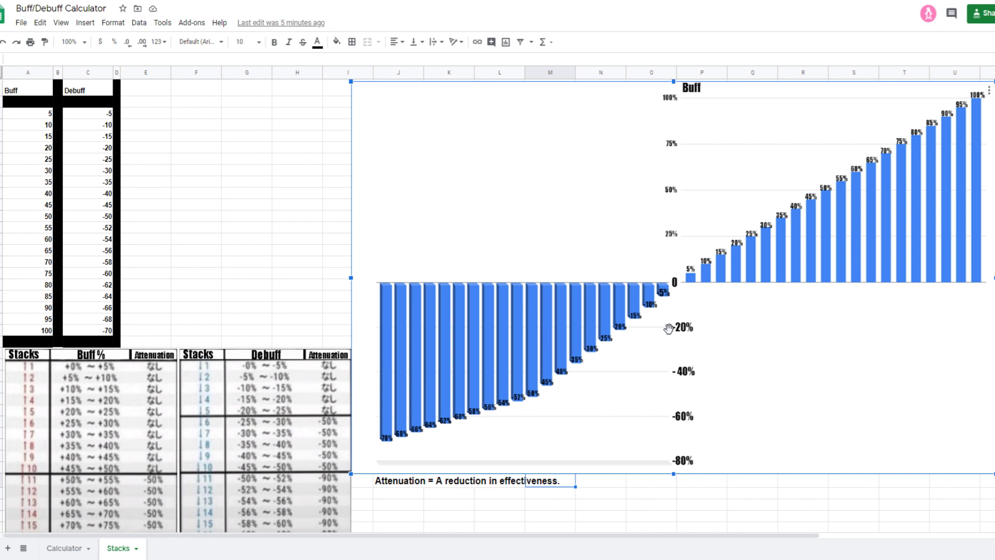
pyautogui.click(196, 226)
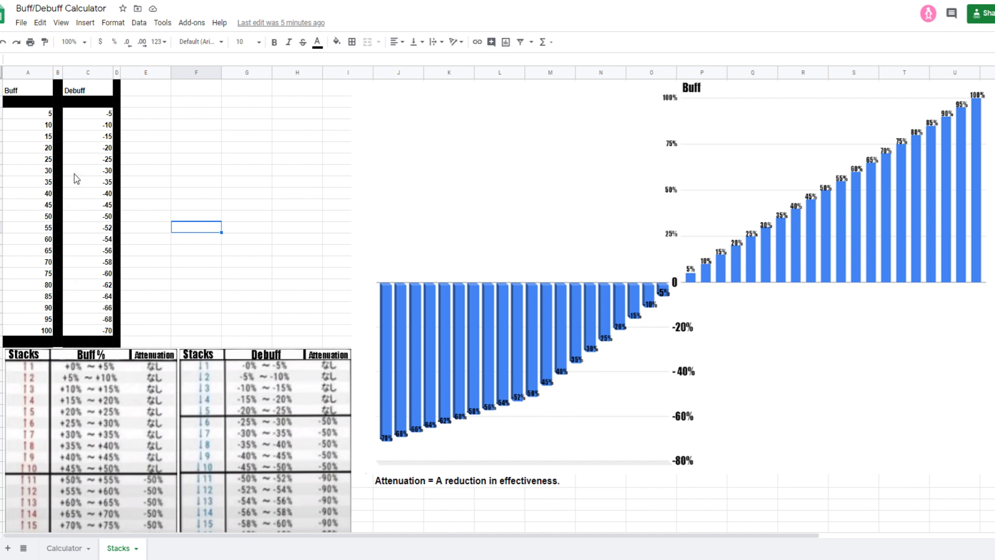
# Step: Review the higher-stack values in the Debuff column, from the end of the list upward
pyautogui.click(89, 319)
pyautogui.click(92, 309)
pyautogui.click(93, 297)
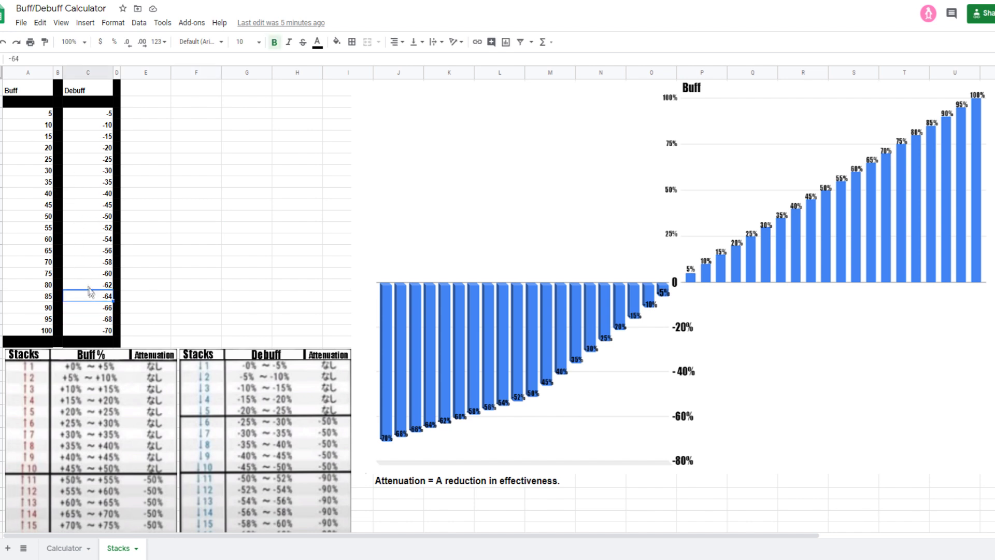
pyautogui.click(87, 263)
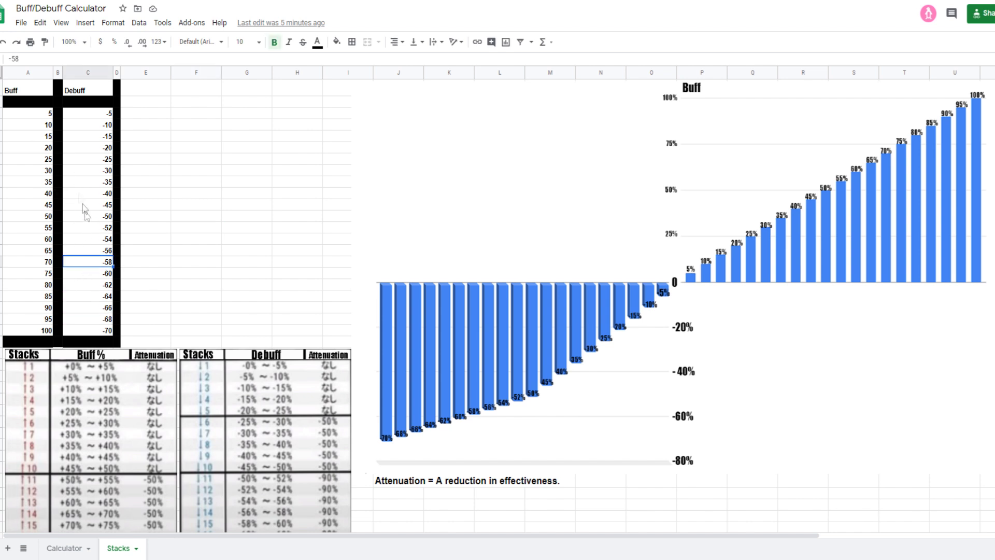
# Step: Go through the Buff column's stack values and compare them with the adjacent Debuff values around the 50 row
pyautogui.click(30, 124)
pyautogui.click(41, 136)
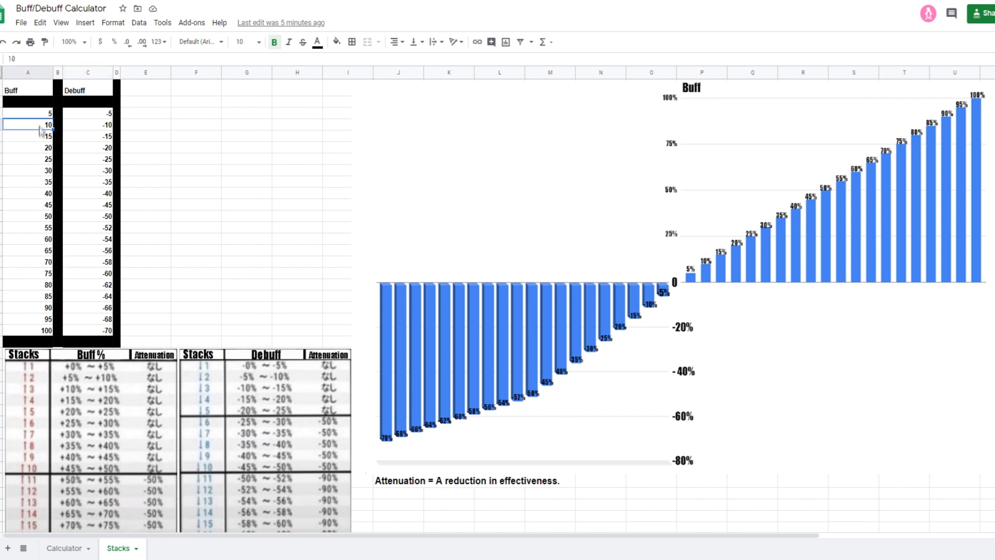
pyautogui.click(41, 147)
pyautogui.click(40, 159)
pyautogui.click(40, 170)
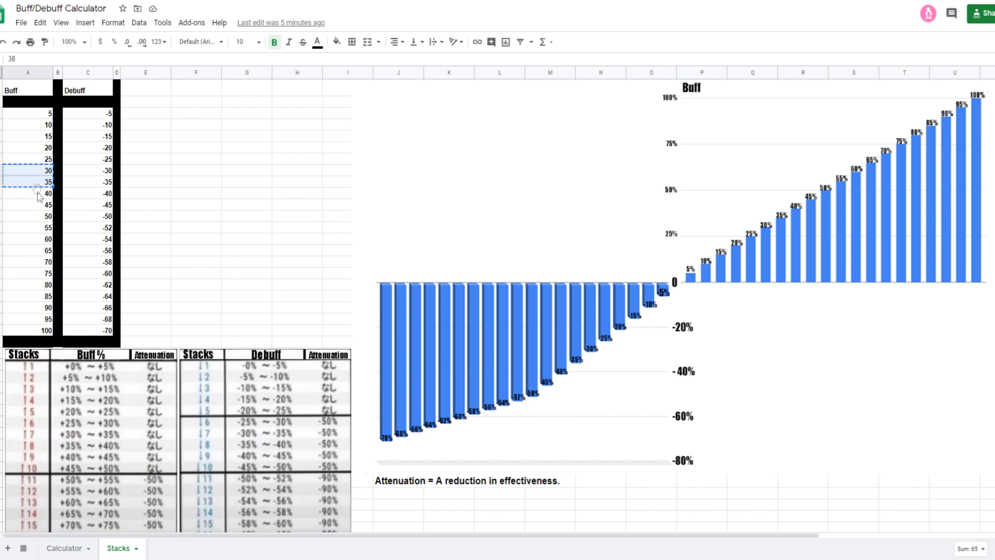
pyautogui.click(39, 250)
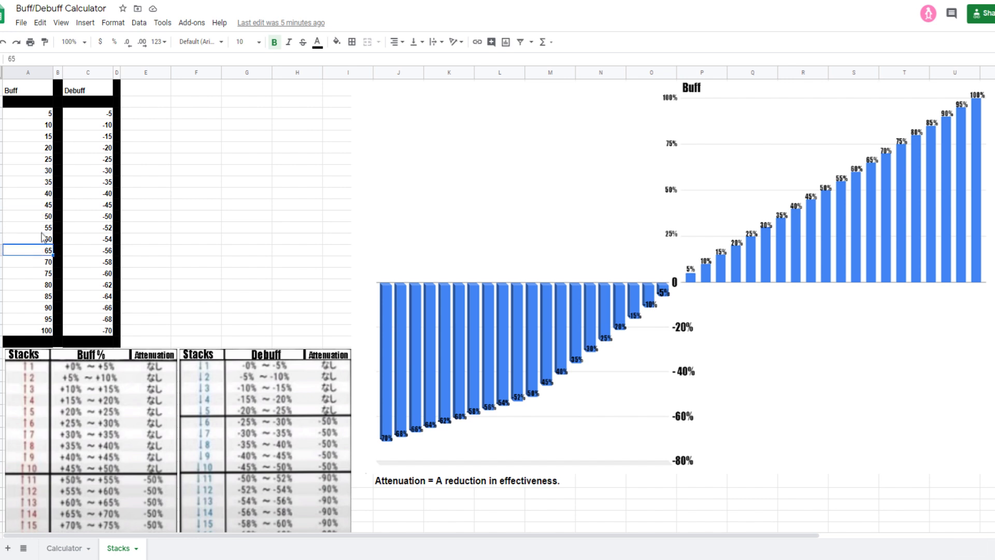
pyautogui.click(41, 205)
pyautogui.click(34, 195)
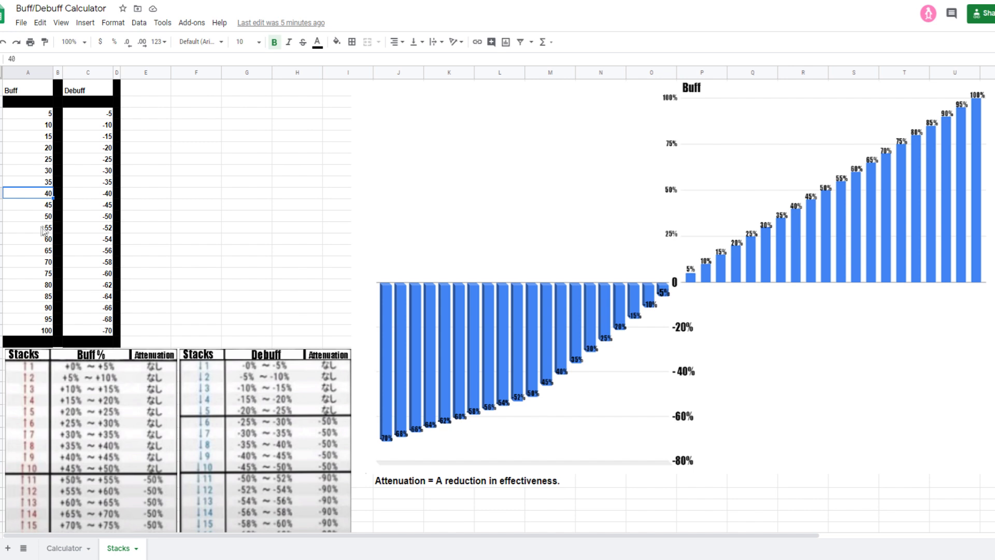
pyautogui.click(35, 220)
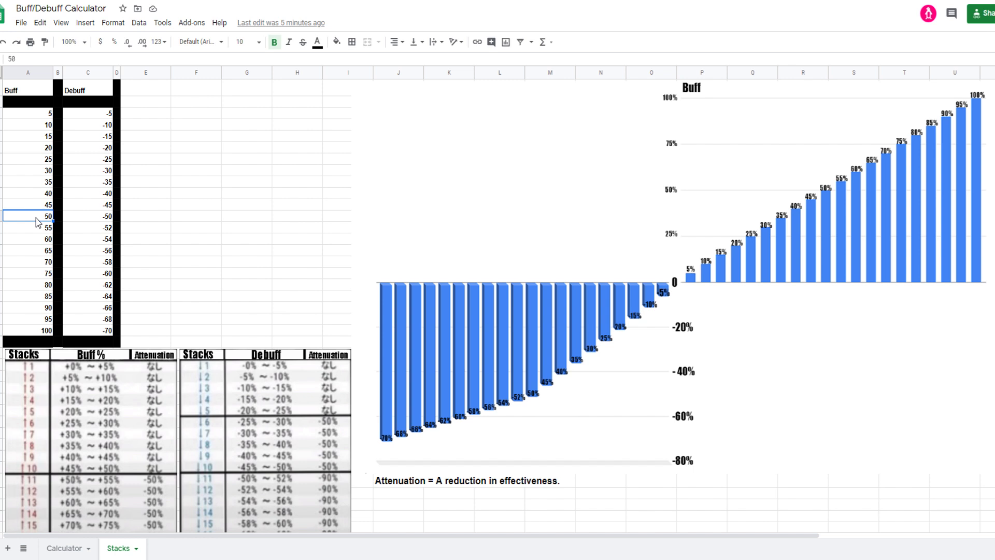
pyautogui.click(136, 218)
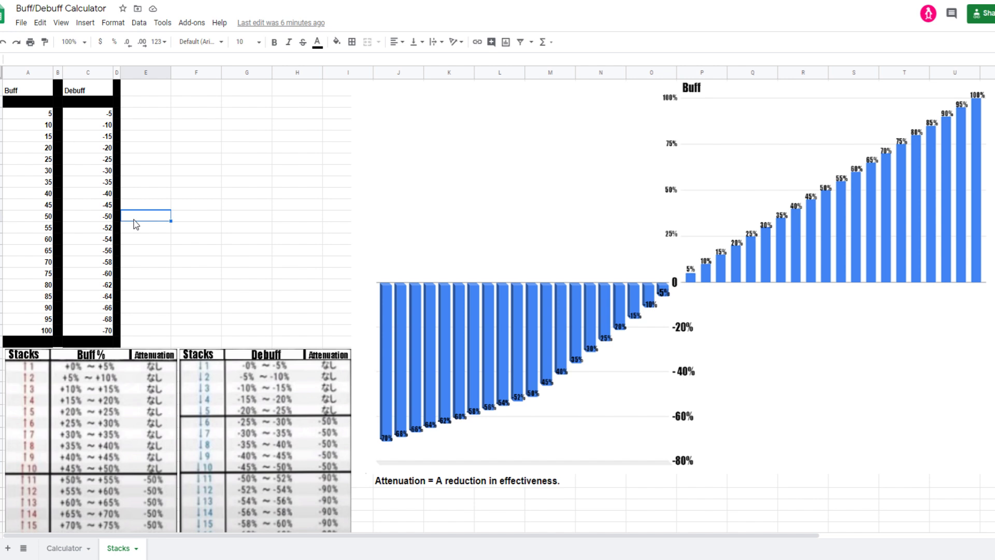
# Step: Recheck the Total on the Calculator sheet, and return to the charts on the Stacks sheet
pyautogui.click(67, 548)
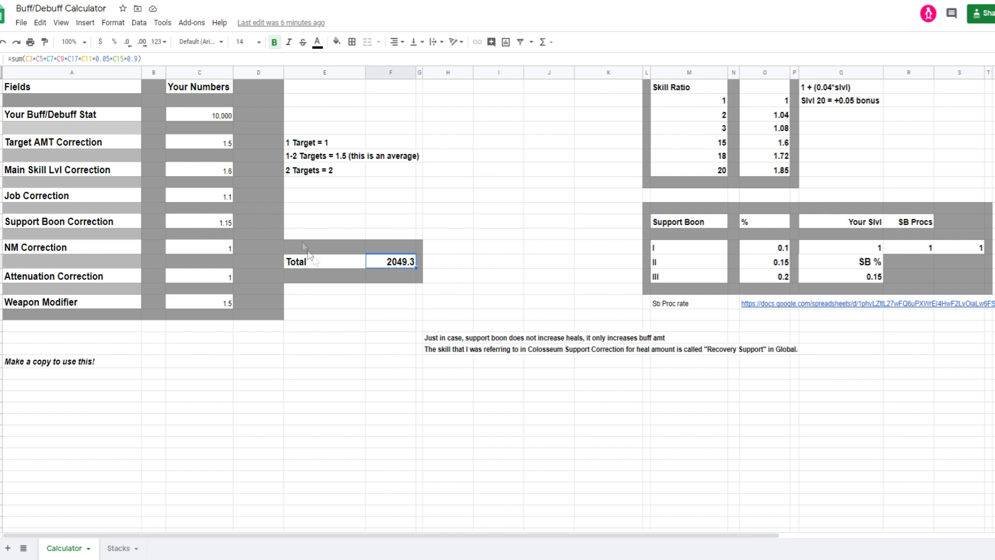
pyautogui.click(117, 548)
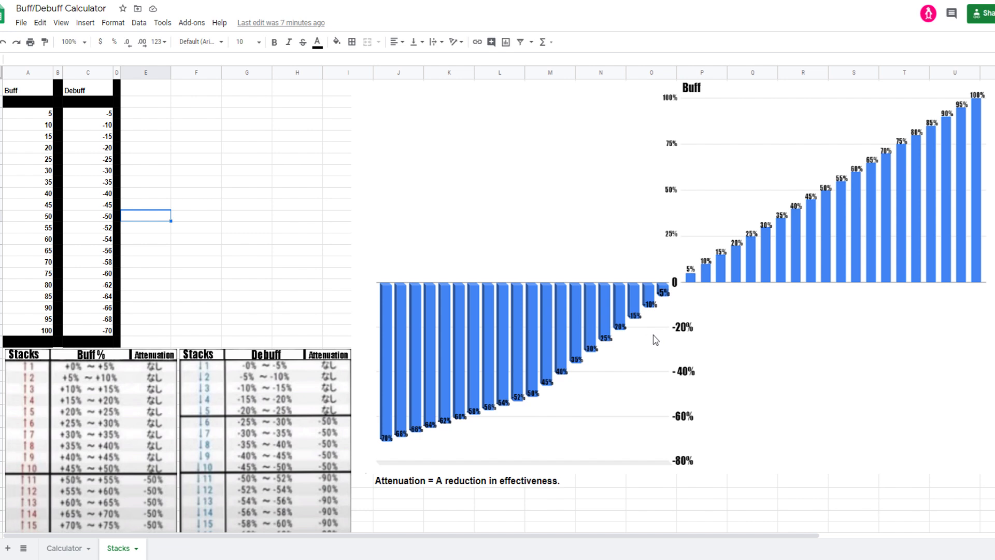
pyautogui.click(238, 220)
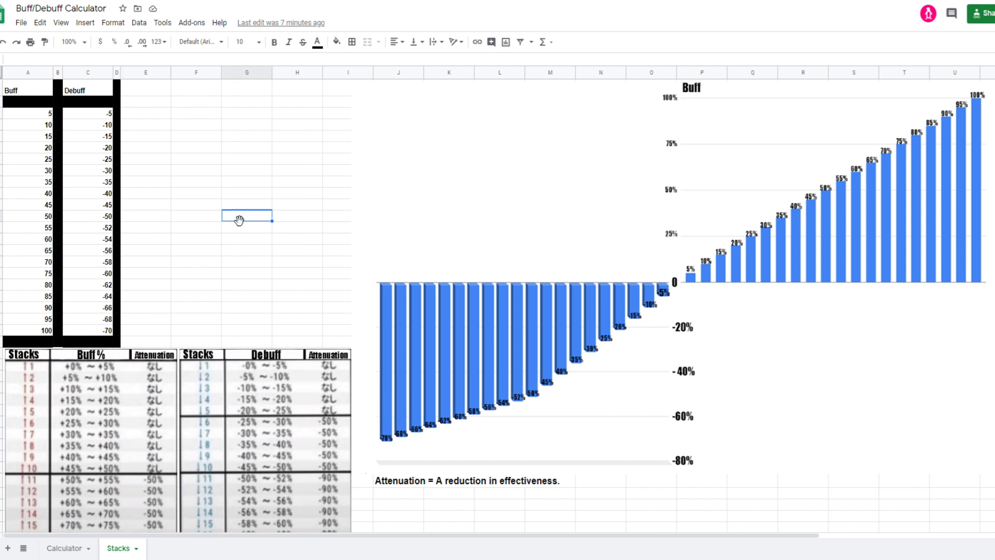